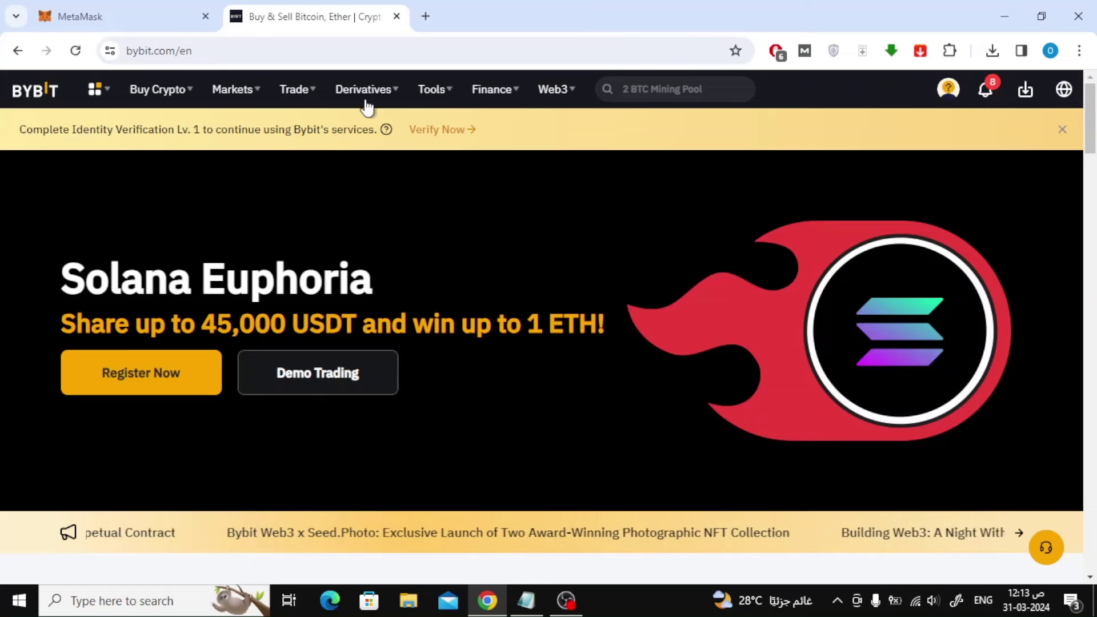
Begin a send from MetaMask's Account 1, then return to the Bybit site.
click(117, 7)
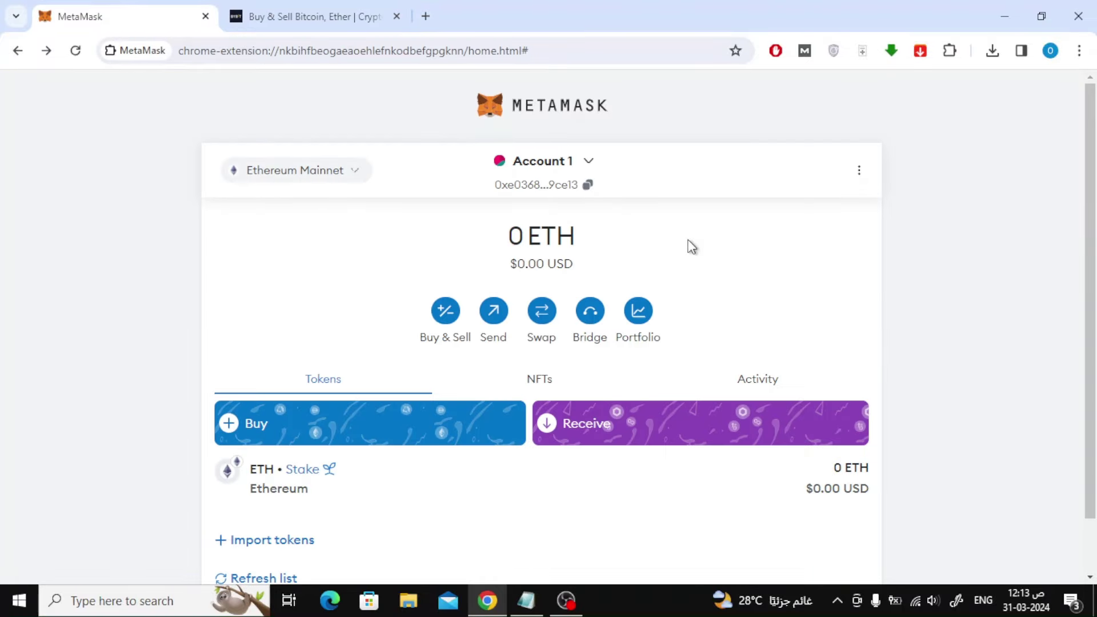
scroll(692, 248, down, 1)
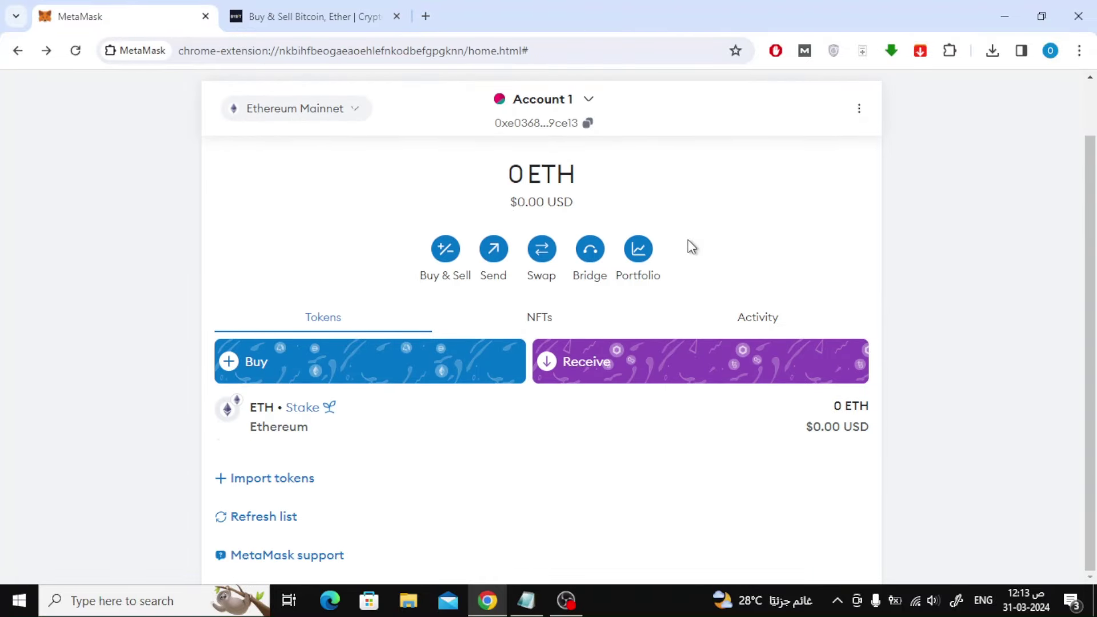
click(479, 254)
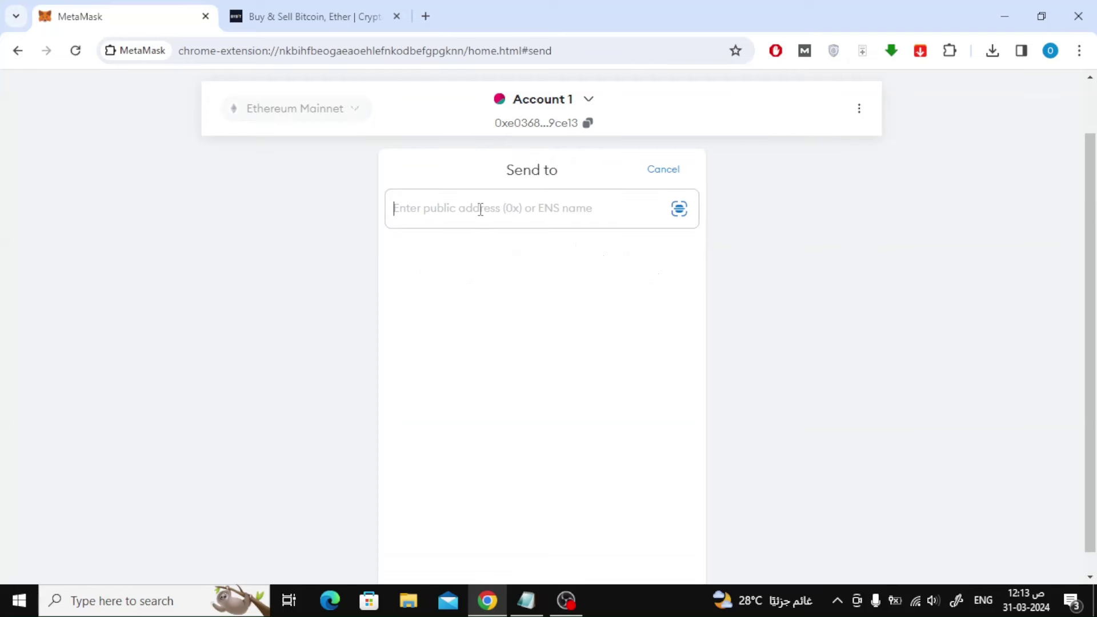
click(342, 17)
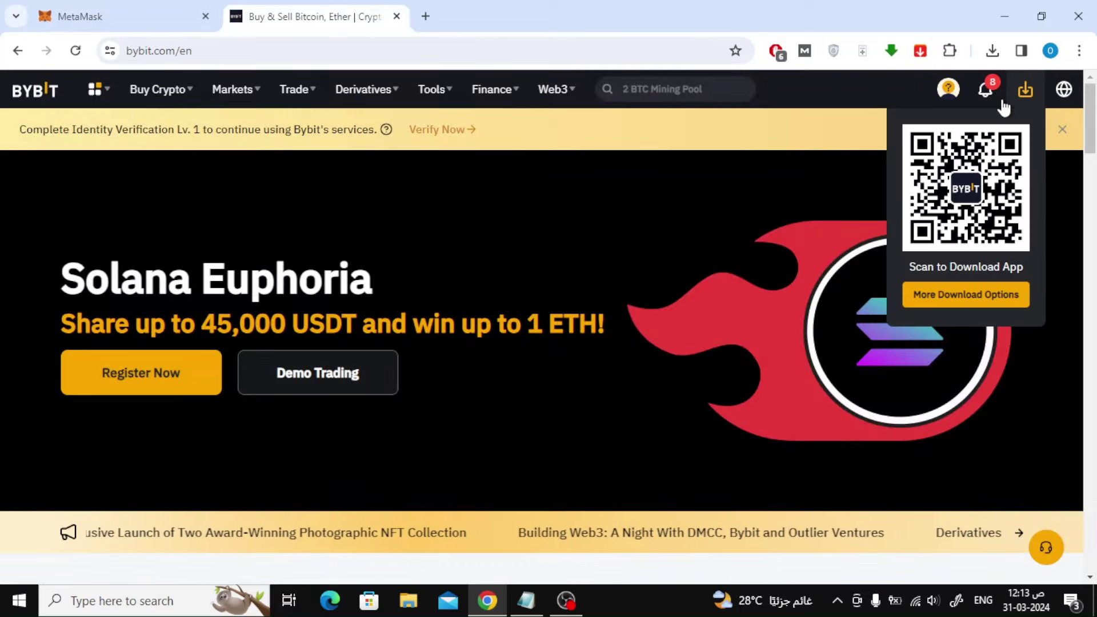
mouse_move(947, 89)
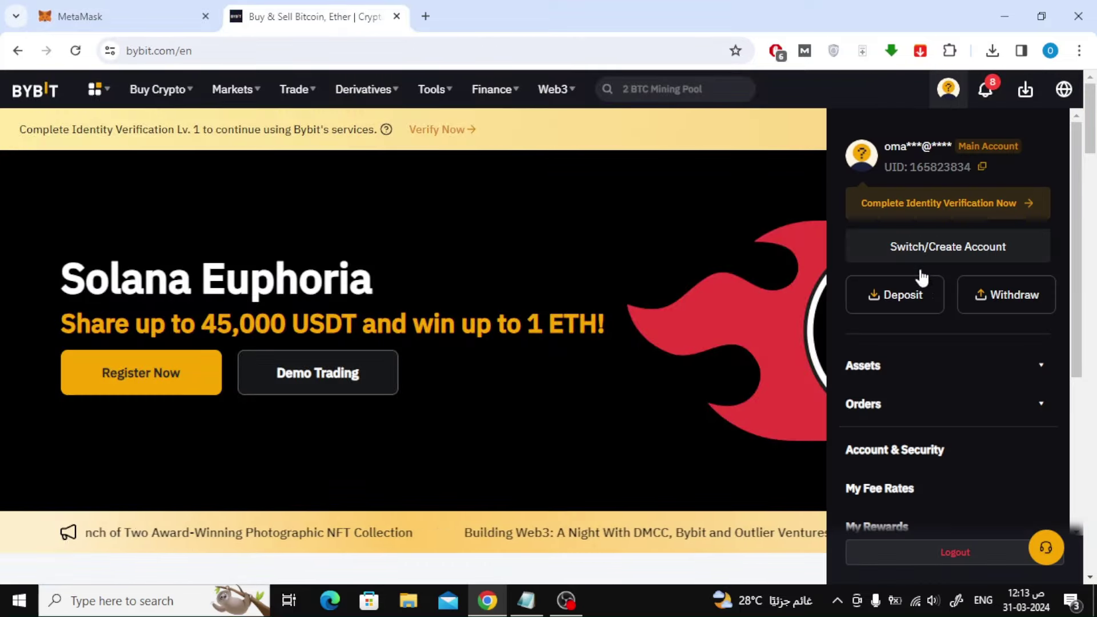
Open Bybit's crypto Deposit page from the profile menu.
click(906, 293)
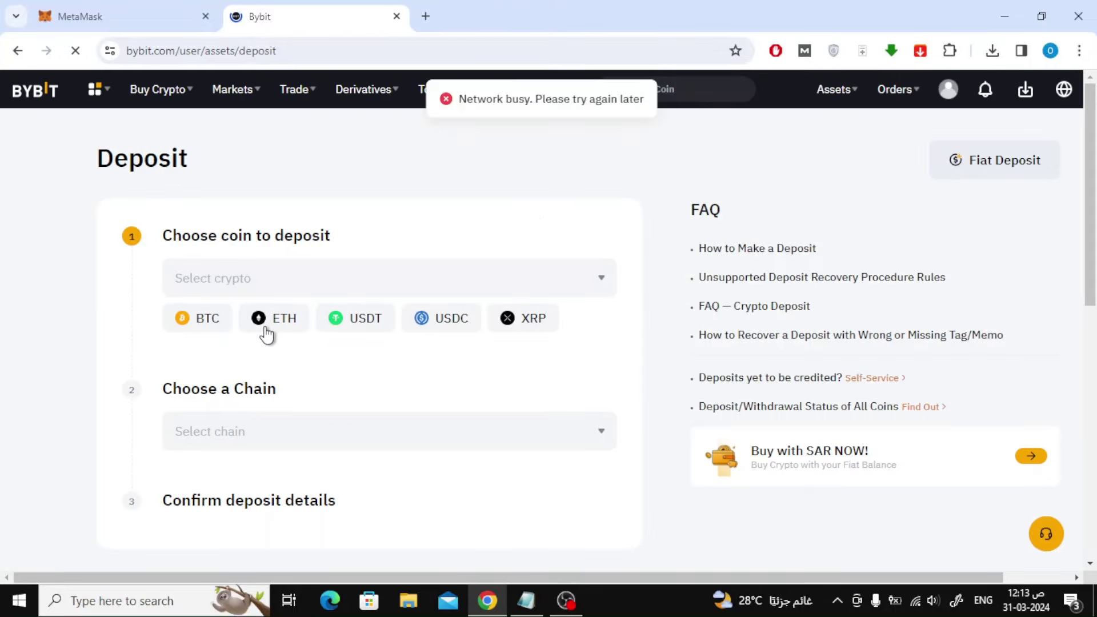
Choose ETH on the ERC20 chain for the deposit and dismiss both verification prompts.
click(272, 330)
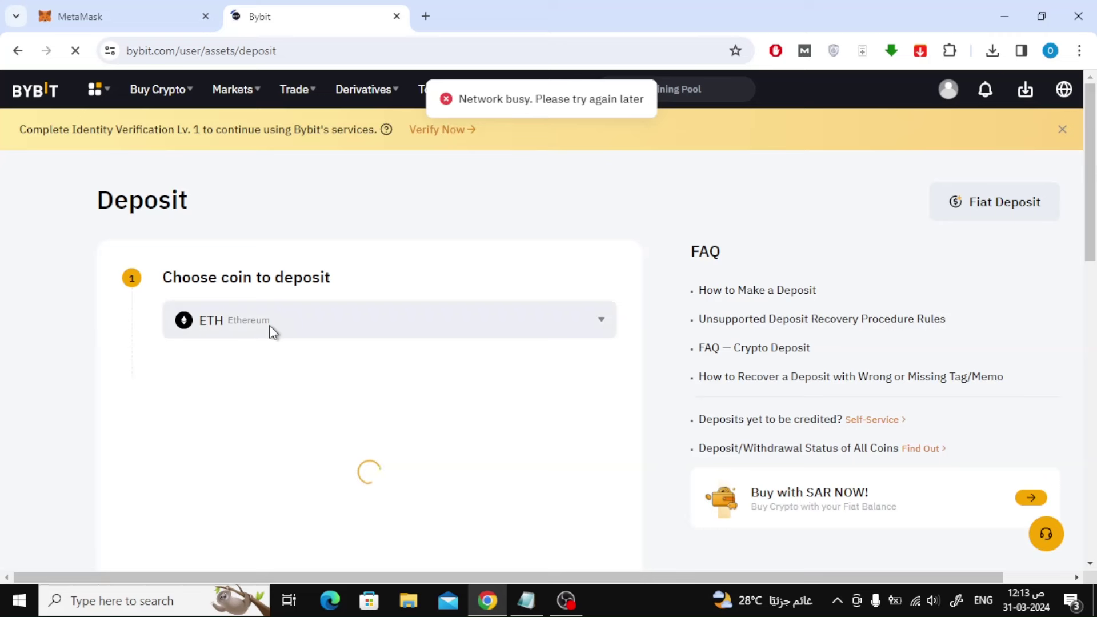
scroll(331, 280, down, 2)
click(330, 280)
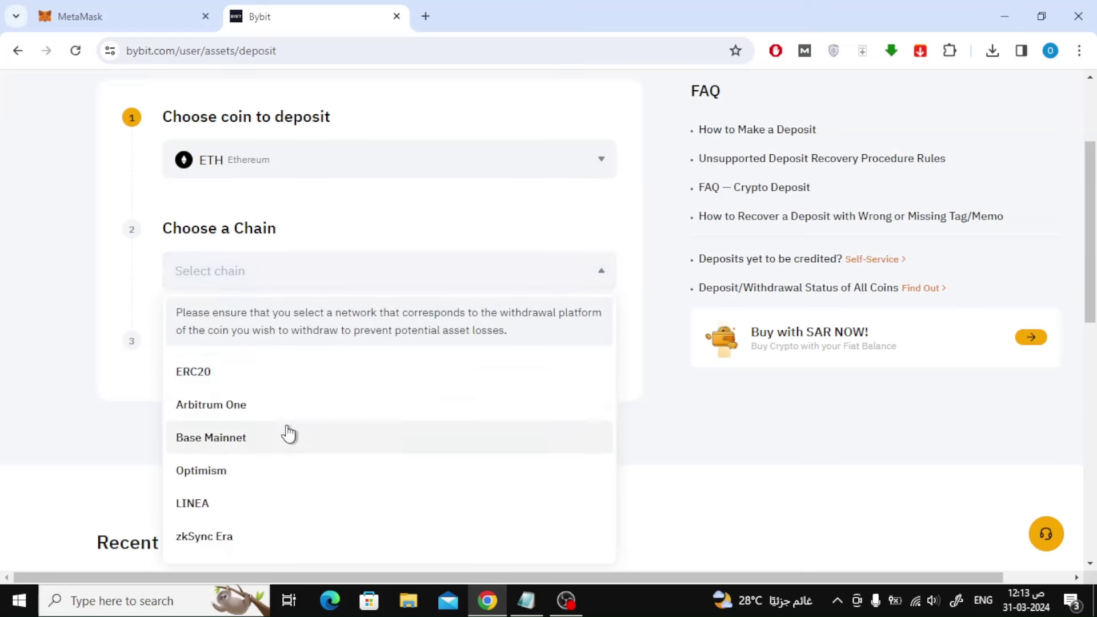
click(295, 377)
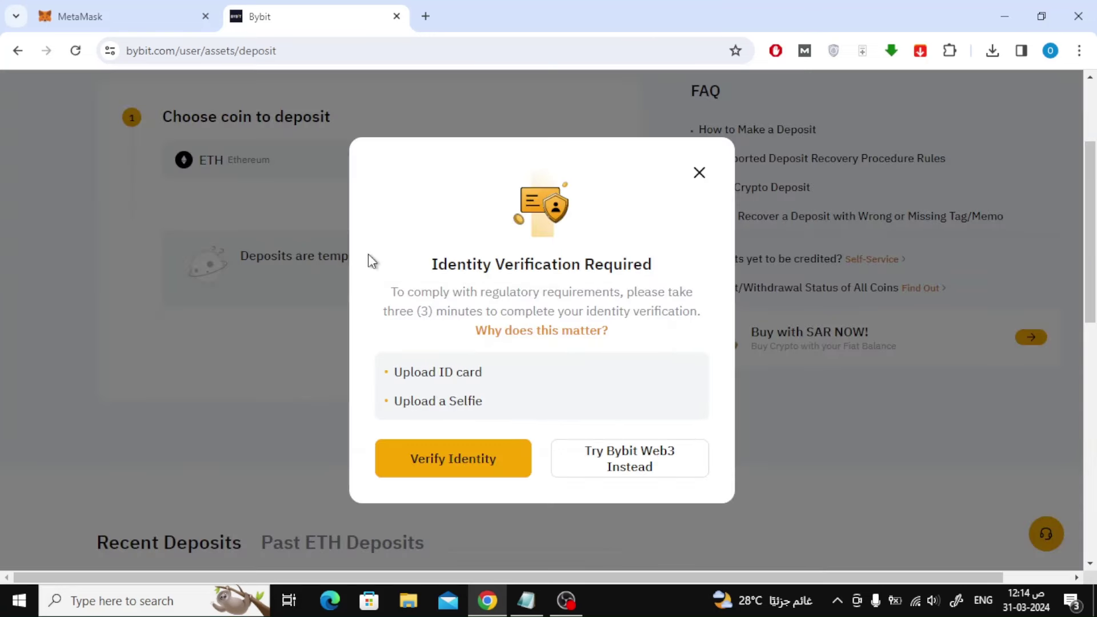
click(699, 173)
click(700, 205)
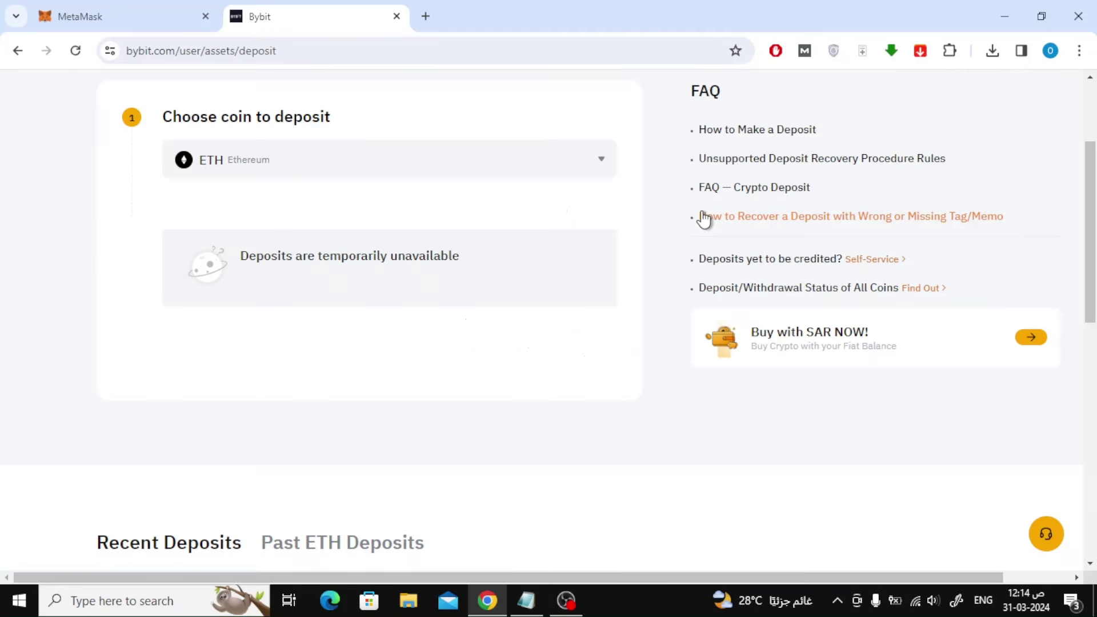
scroll(599, 259, down, 1)
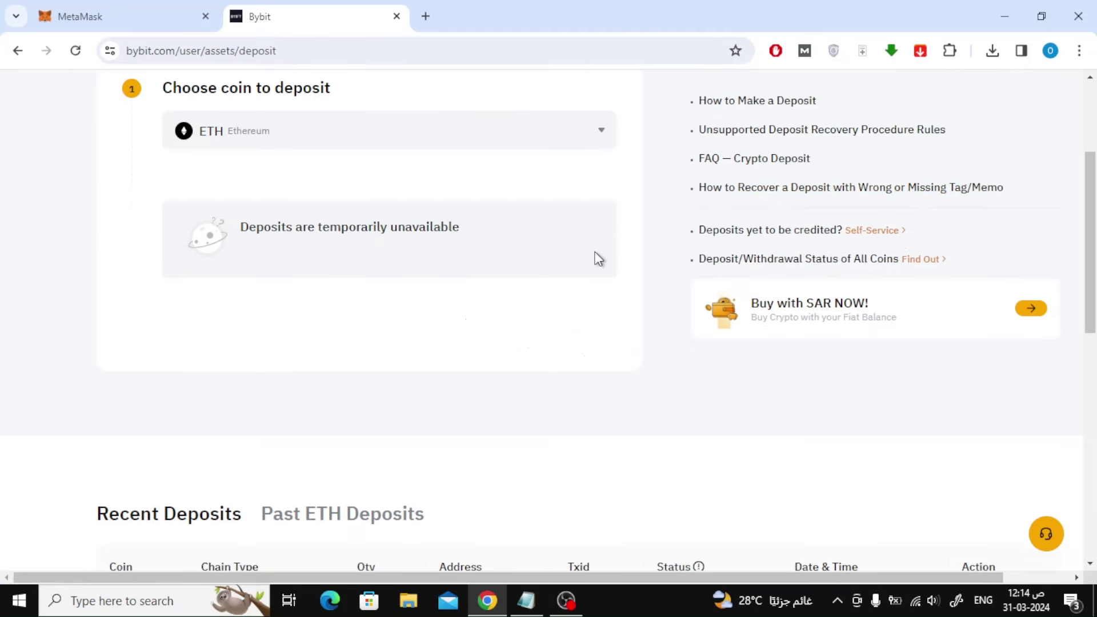
scroll(598, 260, down, 1)
scroll(598, 259, down, 2)
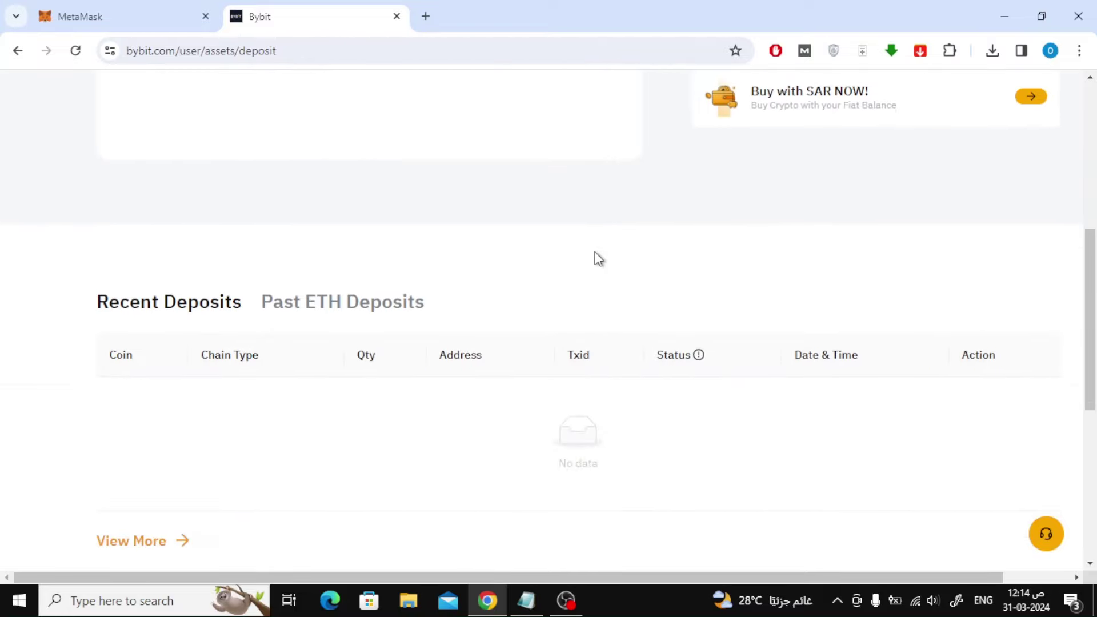
scroll(598, 259, down, 2)
Paste the copied recipient address into MetaMask's Send to field.
key(ctrl+v)
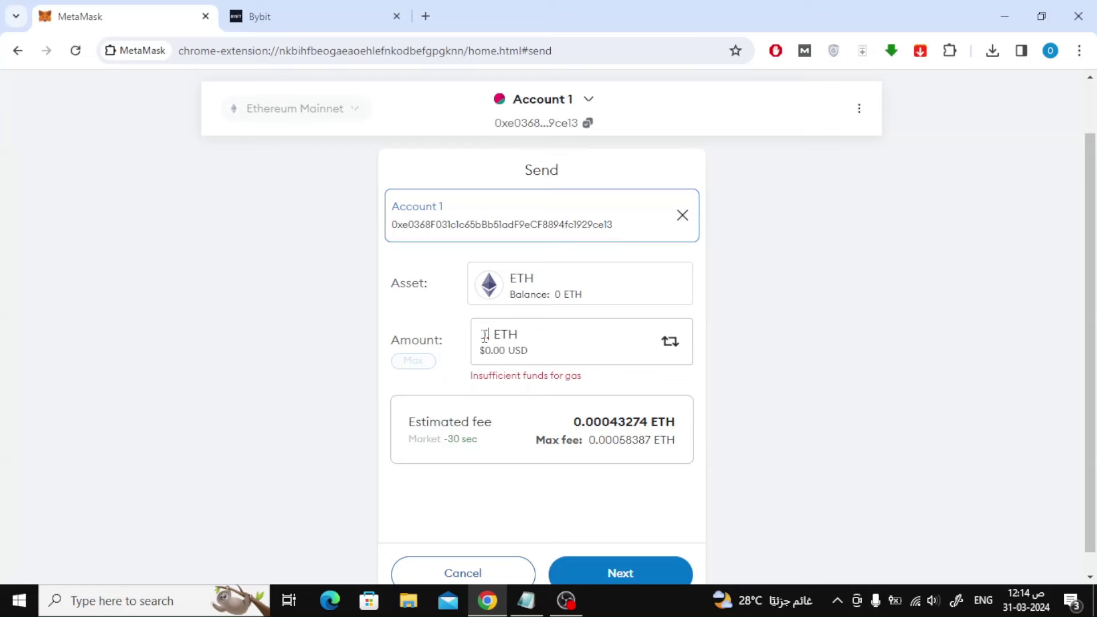
text(0.15)
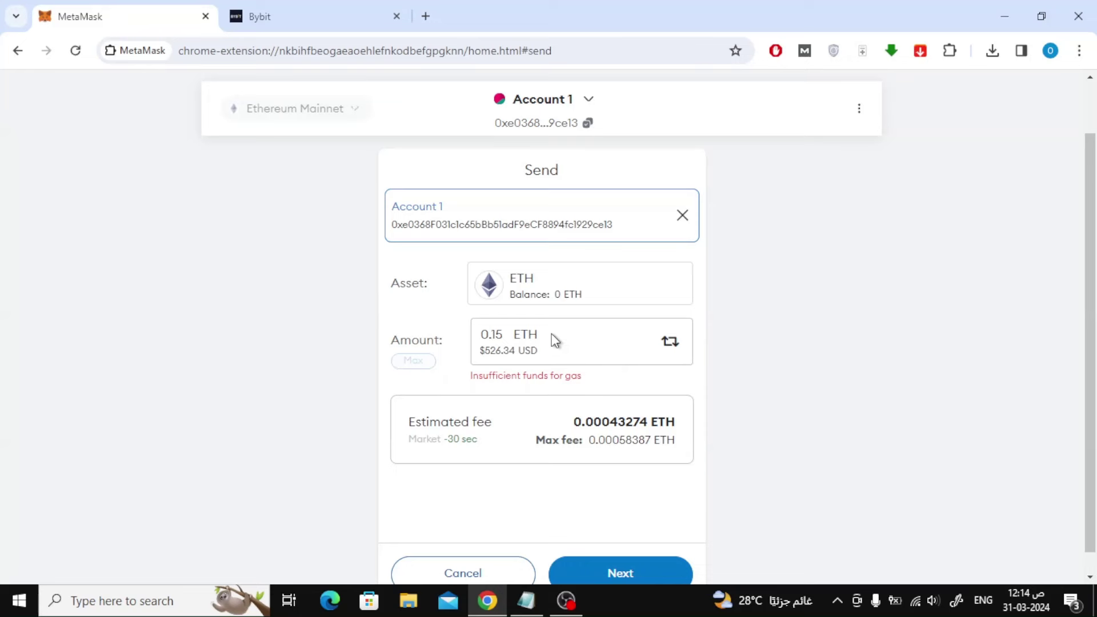
scroll(552, 340, down, 1)
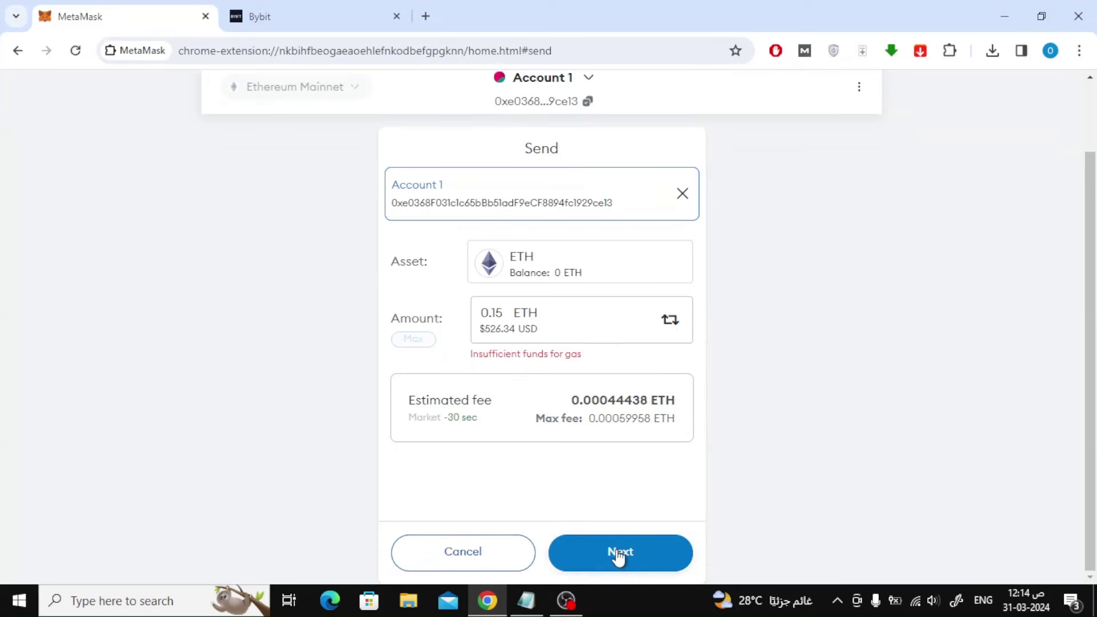